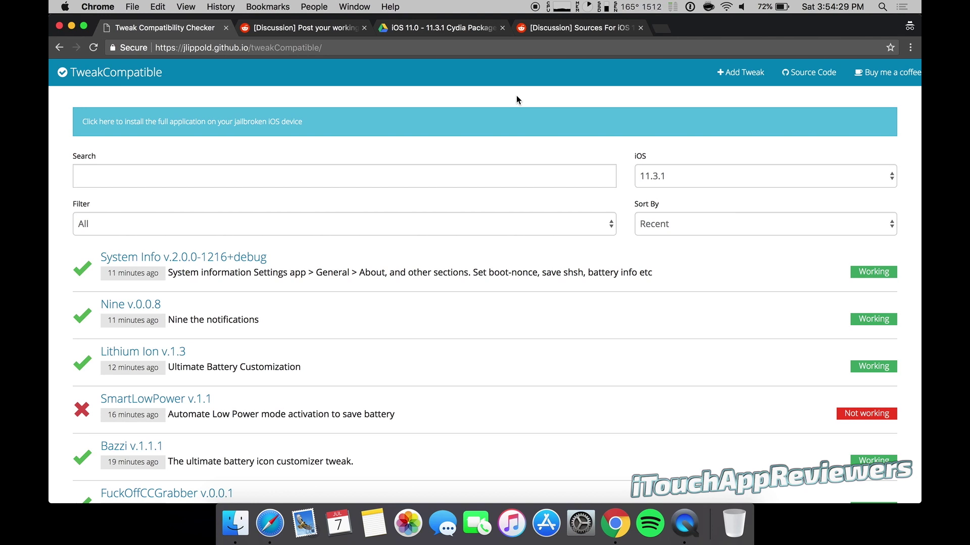
pyautogui.scroll(-1, 335, 130)
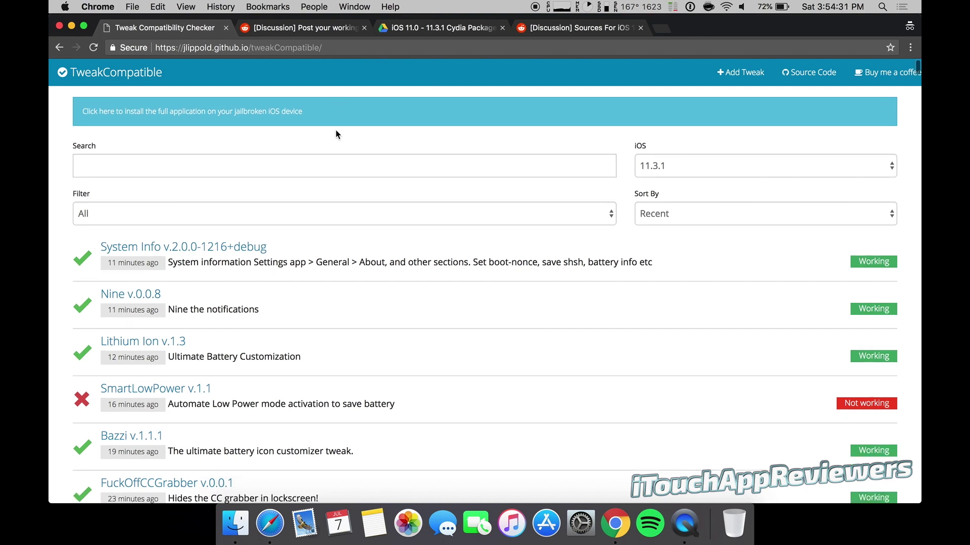
pyautogui.scroll(-2, 336, 130)
pyautogui.scroll(-3, 335, 134)
pyautogui.scroll(-4, 335, 134)
pyautogui.scroll(-6, 336, 134)
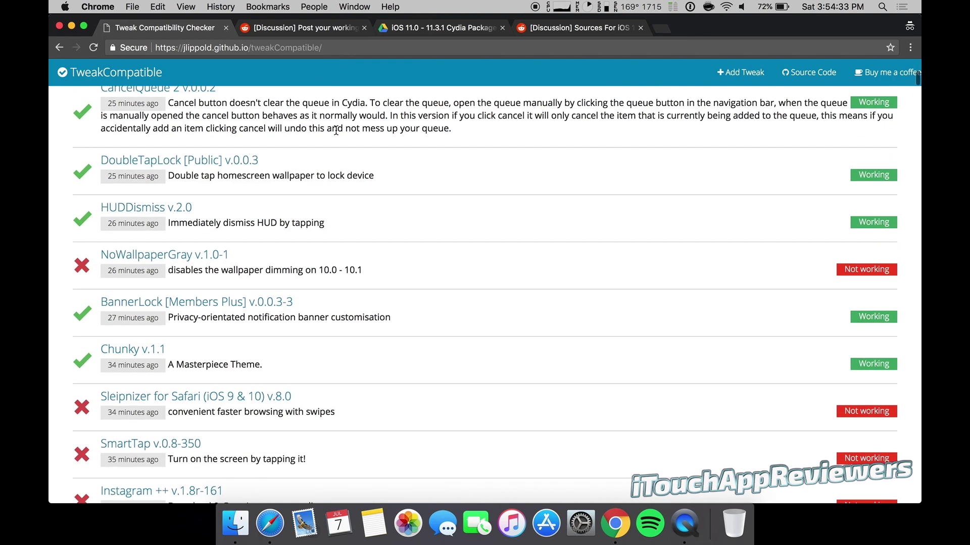
pyautogui.scroll(-4, 335, 134)
pyautogui.scroll(15, 335, 135)
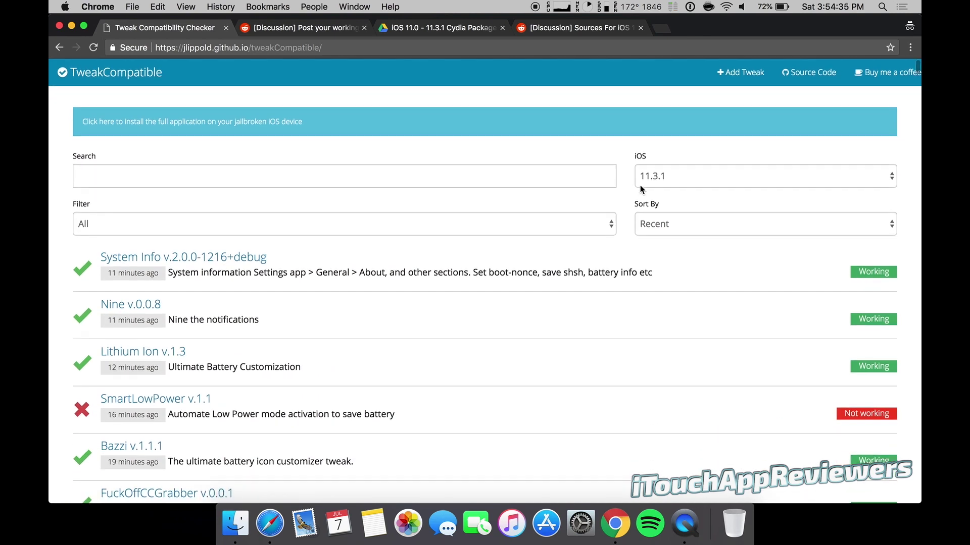
# Step: Check which iOS version the TweakCompatible tweak list is filtered to
pyautogui.click(679, 183)
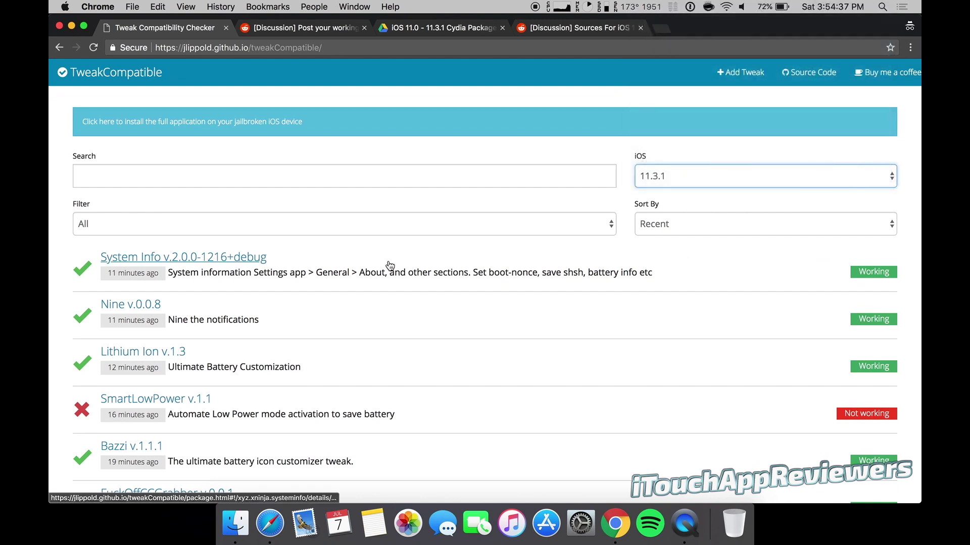
pyautogui.scroll(-1, 576, 222)
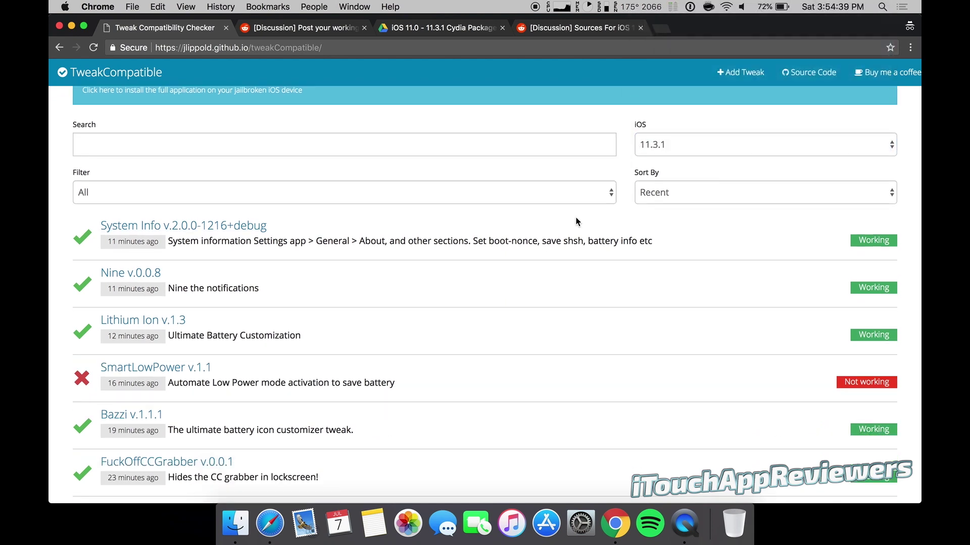
pyautogui.scroll(-5, 577, 222)
pyautogui.scroll(-10, 850, 193)
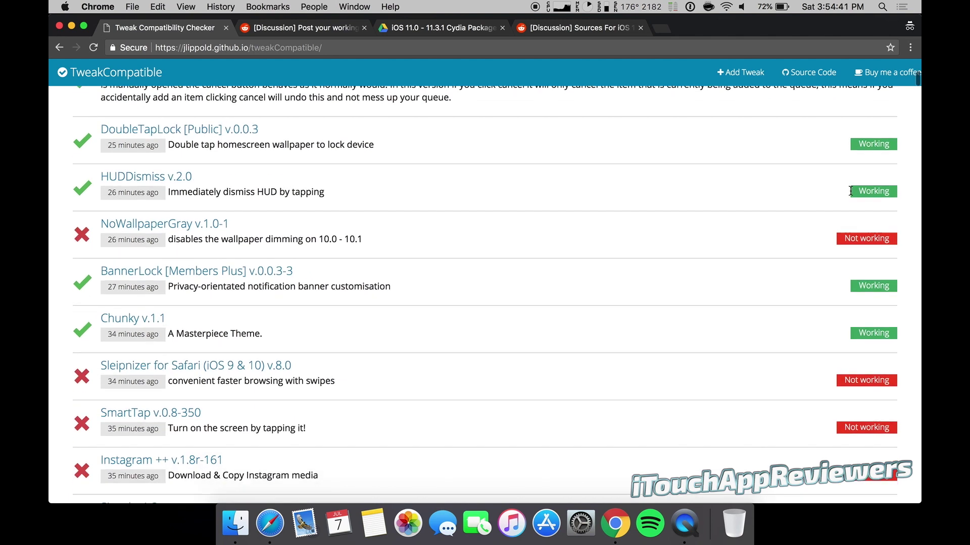
pyautogui.scroll(-5, 850, 195)
pyautogui.scroll(-5, 850, 194)
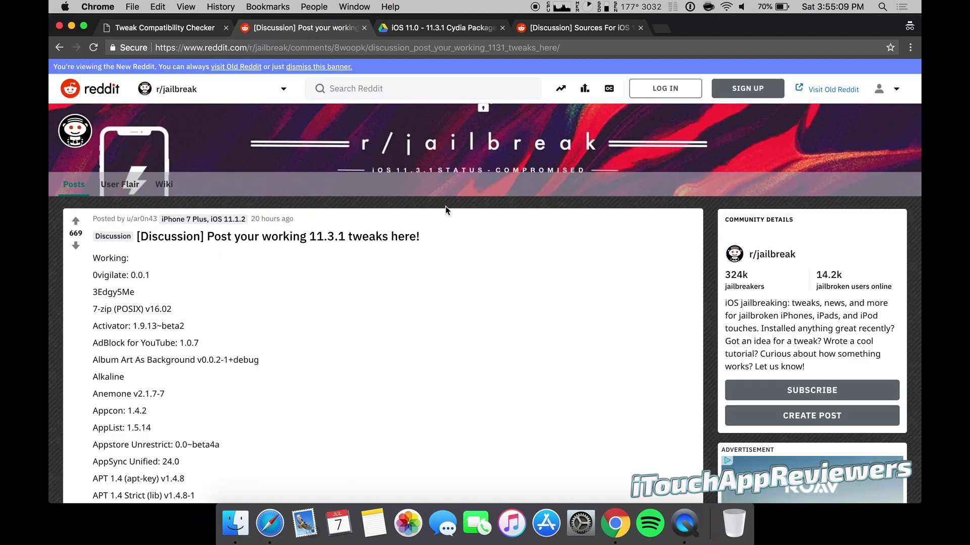
pyautogui.scroll(-1, 446, 211)
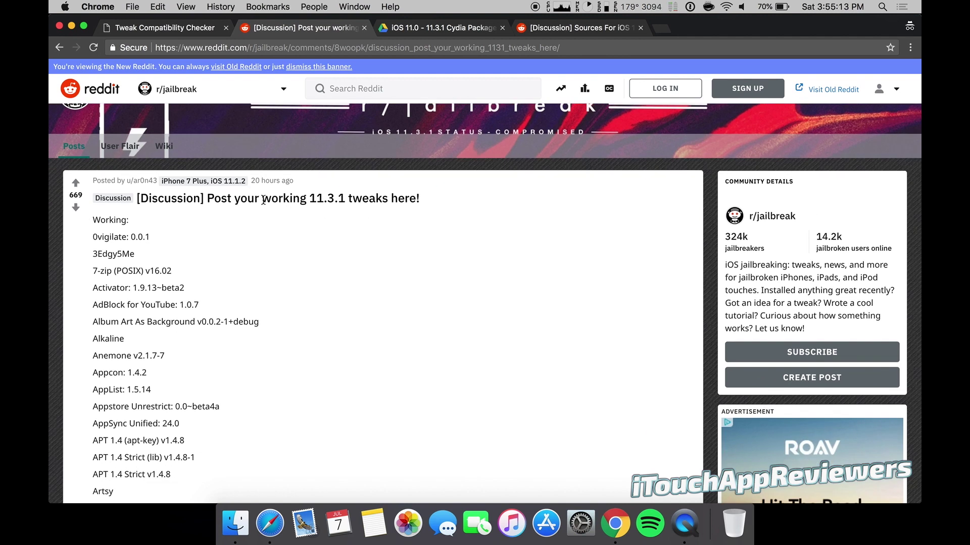
pyautogui.scroll(-2, 322, 203)
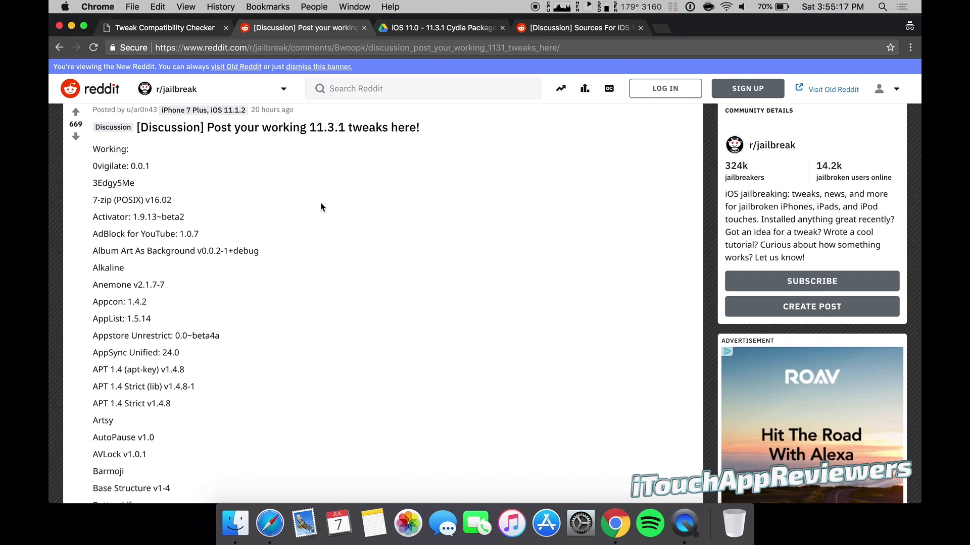
pyautogui.scroll(-1, 133, 239)
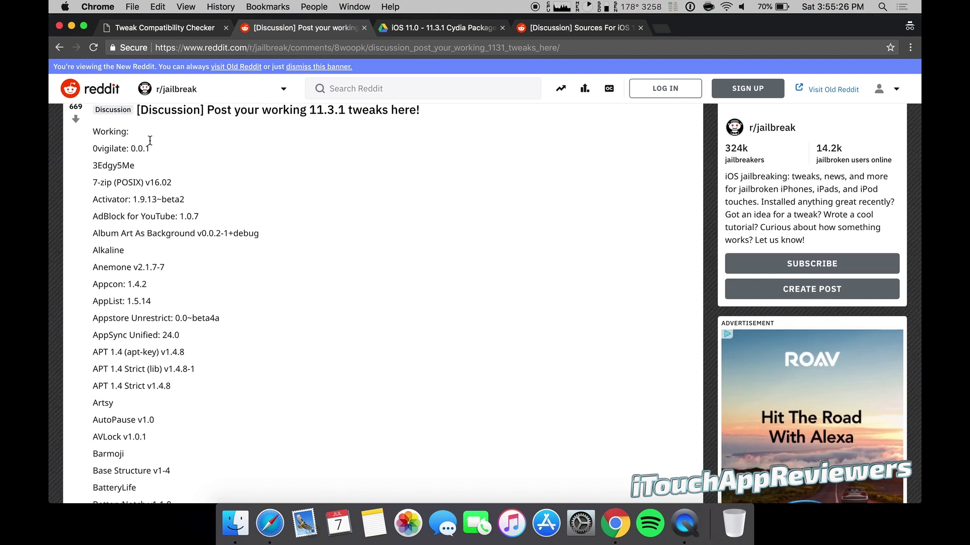
# Step: Glance at the Tweak Compatibility Checker, return to the 11.3.1 thread, then go to the compatibility spreadsheet
pyautogui.click(190, 30)
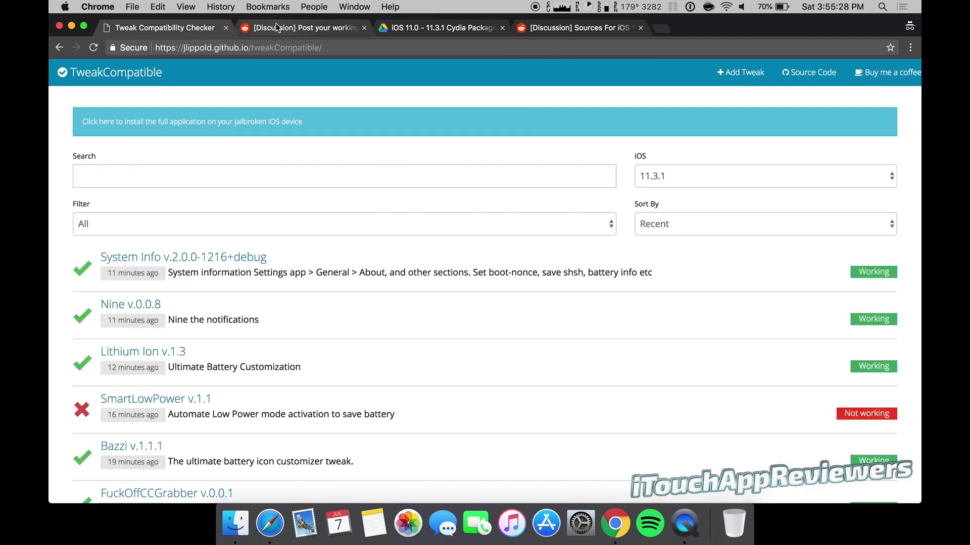
pyautogui.click(299, 29)
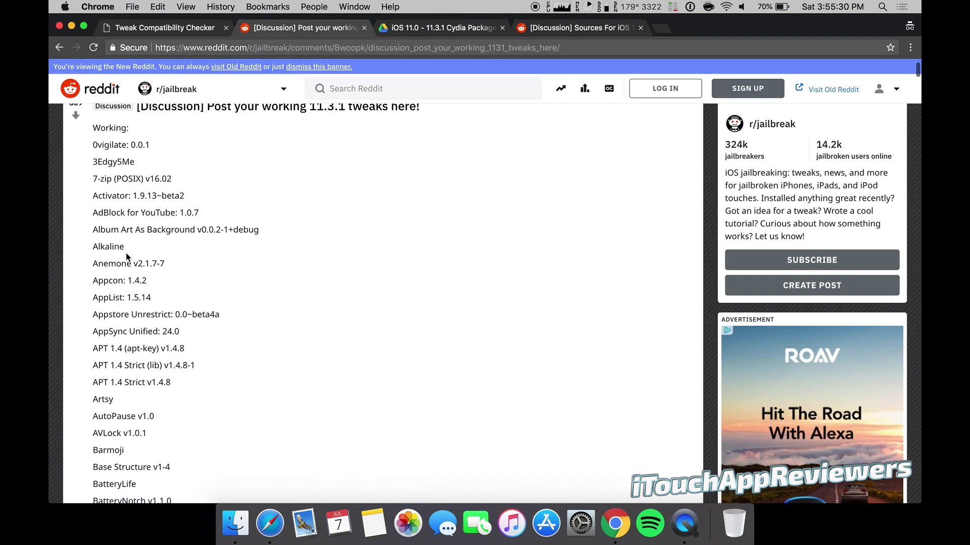
pyautogui.scroll(-3, 199, 338)
pyautogui.scroll(-3, 199, 338)
pyautogui.scroll(-5, 200, 339)
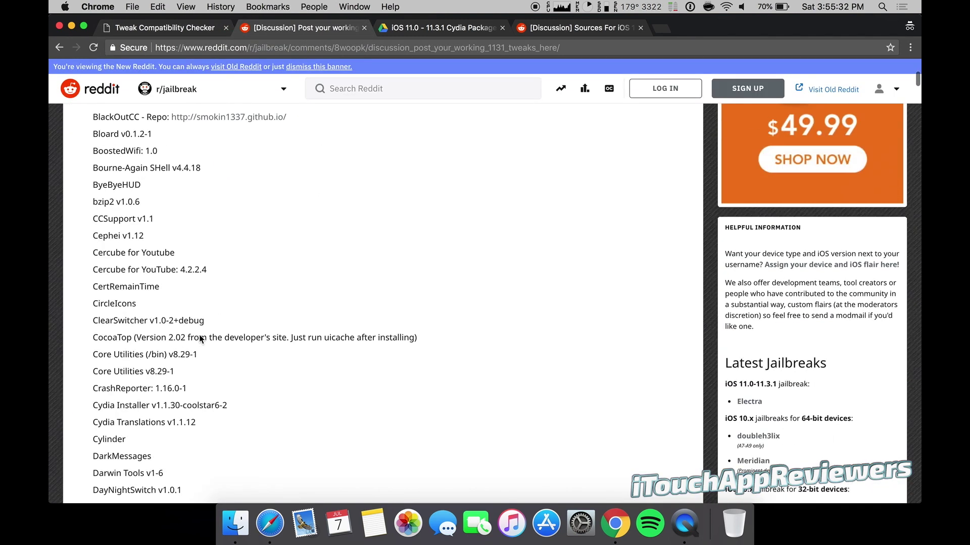
pyautogui.scroll(-4, 199, 338)
pyautogui.scroll(-2, 200, 336)
pyautogui.scroll(-5, 199, 336)
pyautogui.scroll(-5, 200, 336)
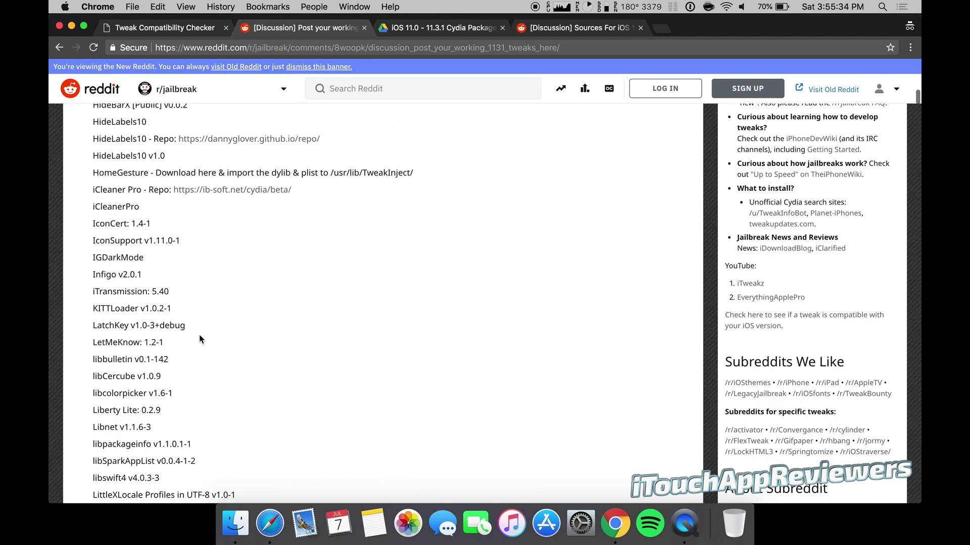
pyautogui.scroll(-5, 200, 338)
pyautogui.scroll(-3, 200, 339)
pyautogui.scroll(-2, 200, 338)
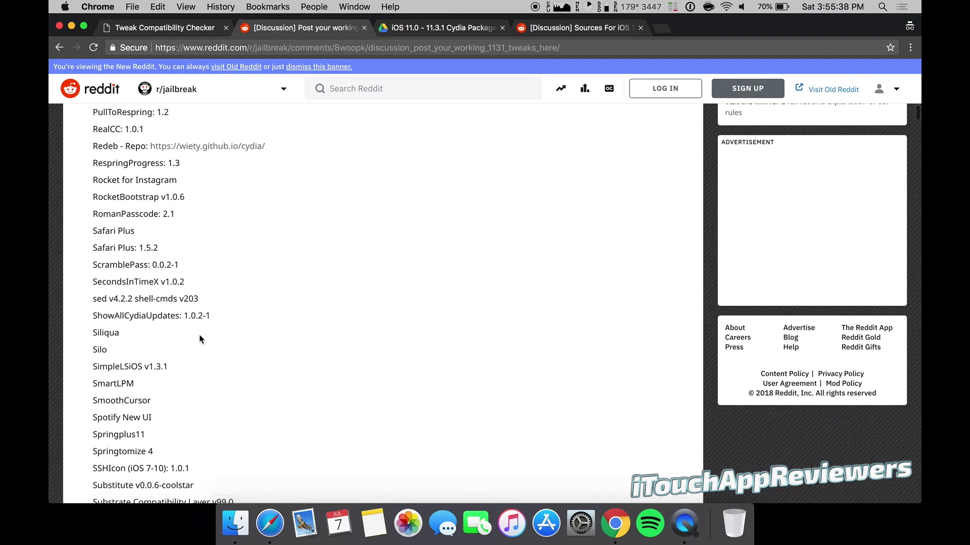
pyautogui.scroll(-3, 200, 339)
pyautogui.scroll(-5, 199, 339)
pyautogui.scroll(-2, 200, 339)
pyautogui.scroll(-5, 199, 339)
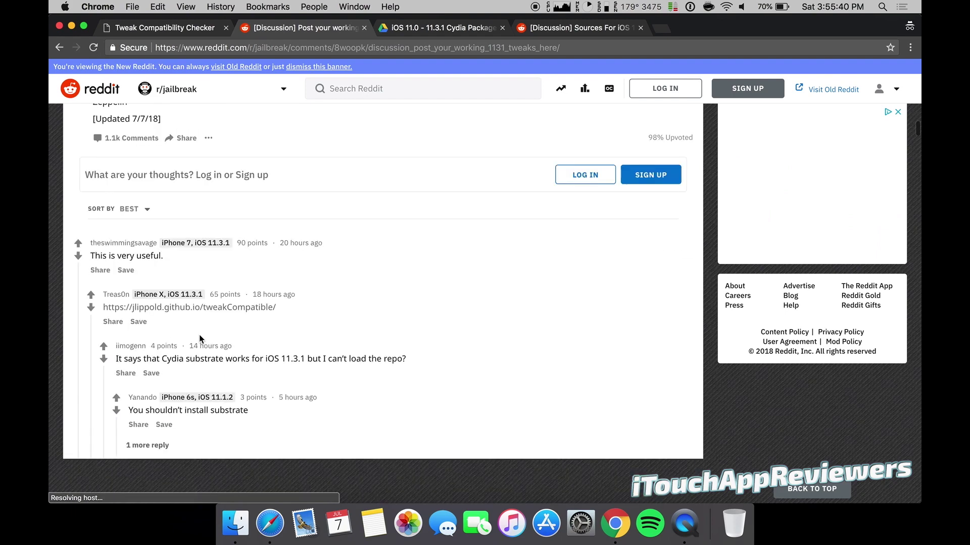
pyautogui.scroll(-5, 165, 340)
pyautogui.scroll(3, 165, 341)
pyautogui.scroll(3, 165, 341)
pyautogui.scroll(3, 165, 340)
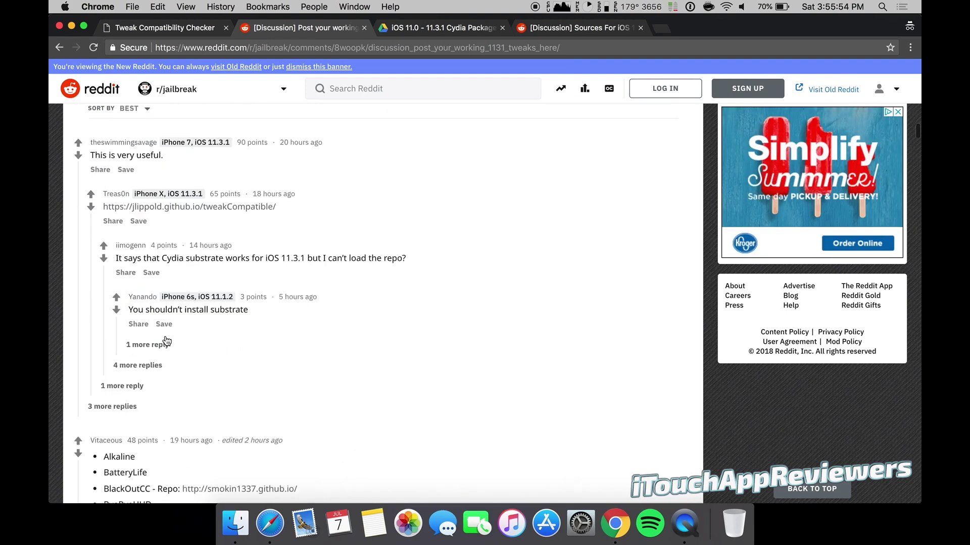
pyautogui.scroll(10, 166, 340)
pyautogui.scroll(15, 165, 340)
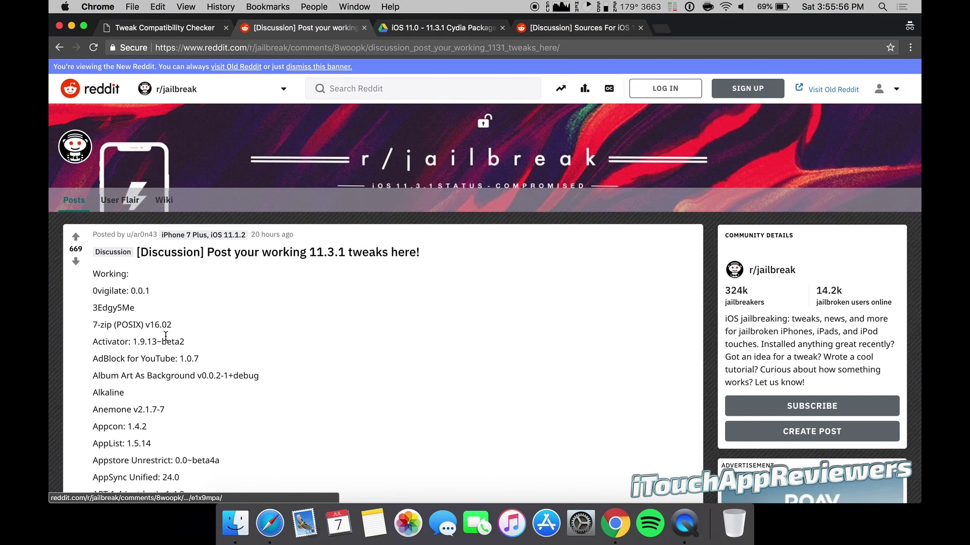
pyautogui.hotkey('ctrl', 'Tab')
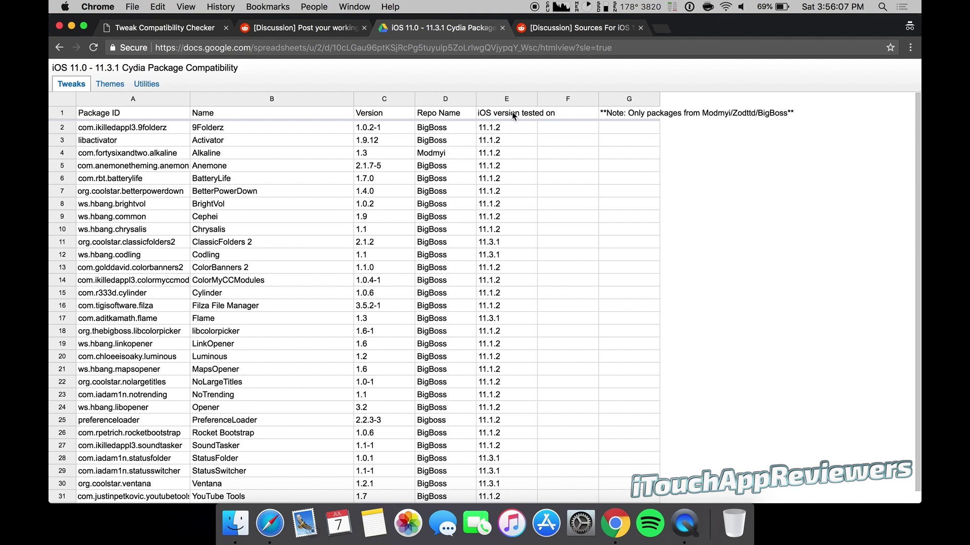
pyautogui.scroll(-1, 513, 165)
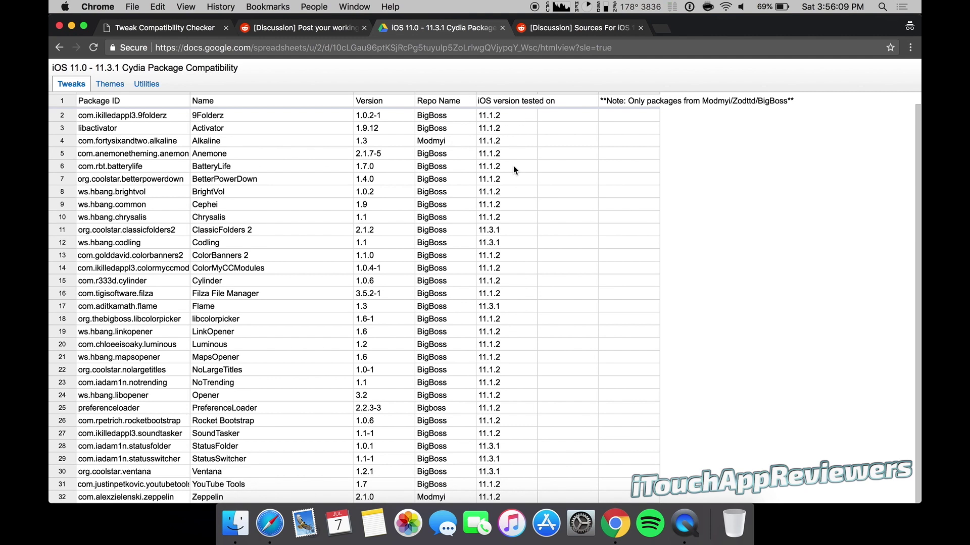
pyautogui.scroll(1, 513, 165)
pyautogui.scroll(-1, 513, 166)
pyautogui.scroll(1, 332, 286)
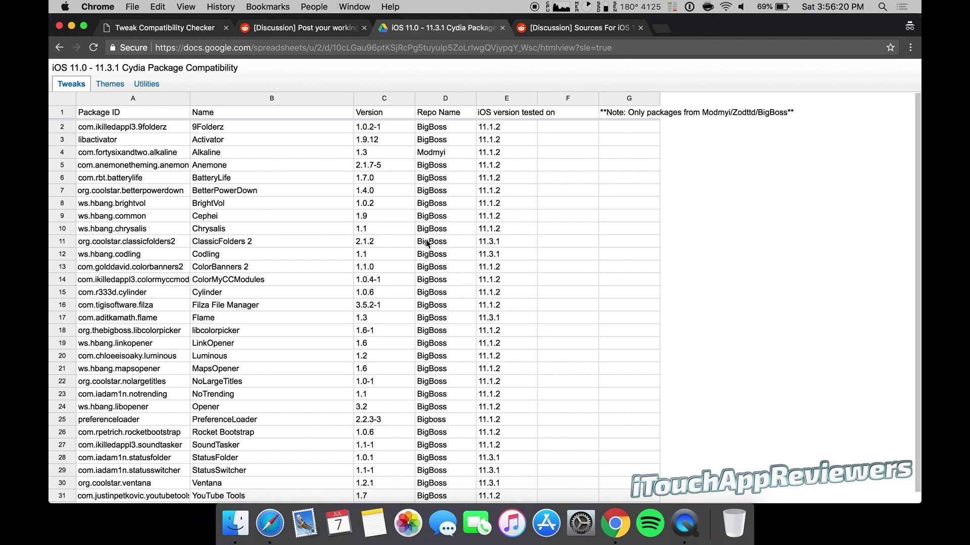
# Step: View the Themes and Utilities sheets, return to Tweaks, then open the Sources for iOS thread
pyautogui.click(112, 86)
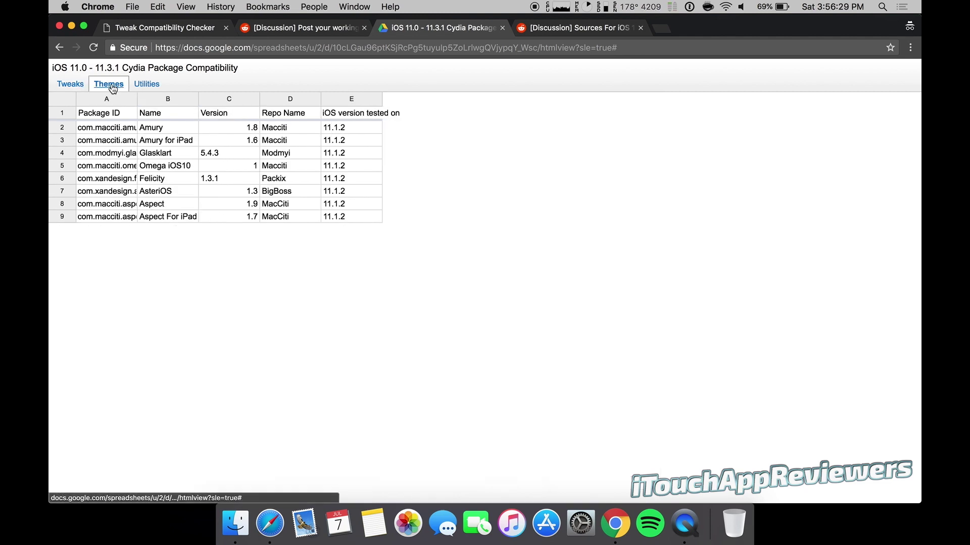
pyautogui.click(146, 84)
pyautogui.click(71, 85)
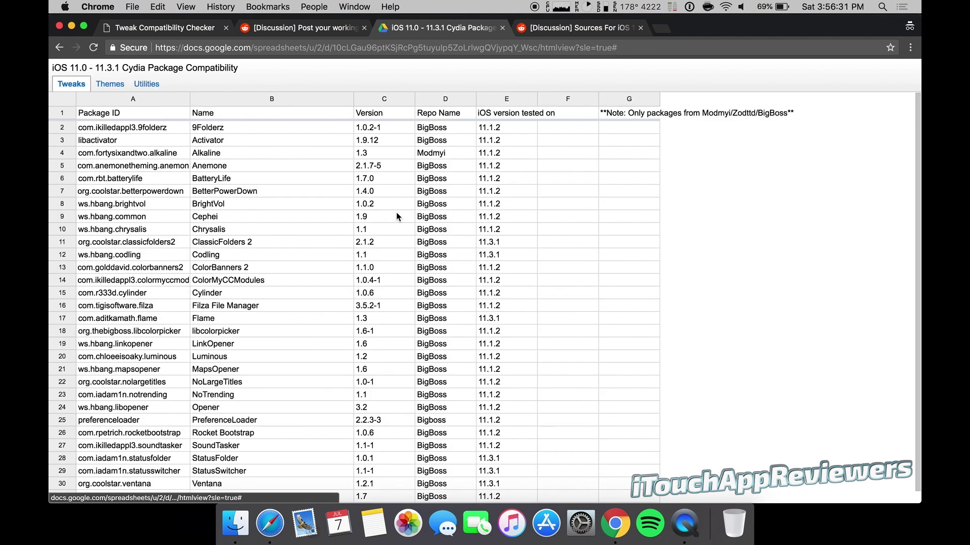
pyautogui.click(589, 28)
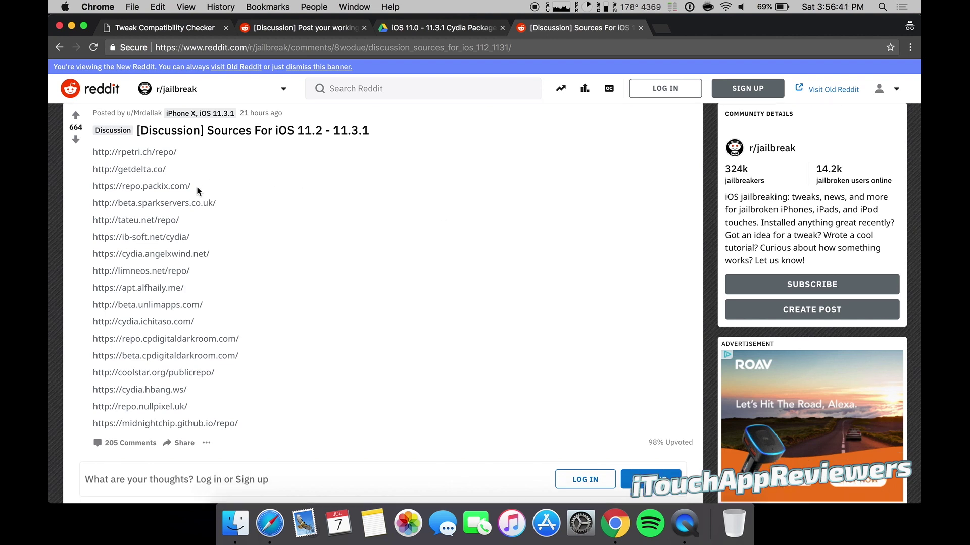
pyautogui.scroll(-2, 197, 191)
pyautogui.scroll(-3, 197, 191)
pyautogui.scroll(-4, 197, 190)
pyautogui.scroll(-1, 197, 191)
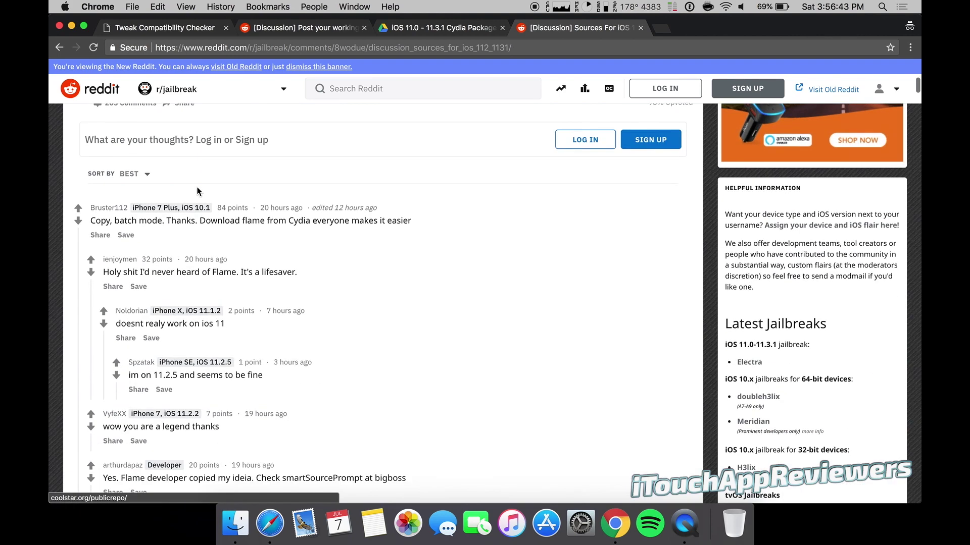
pyautogui.scroll(-5, 197, 192)
pyautogui.scroll(-5, 197, 191)
pyautogui.scroll(-1, 197, 190)
pyautogui.scroll(-5, 197, 191)
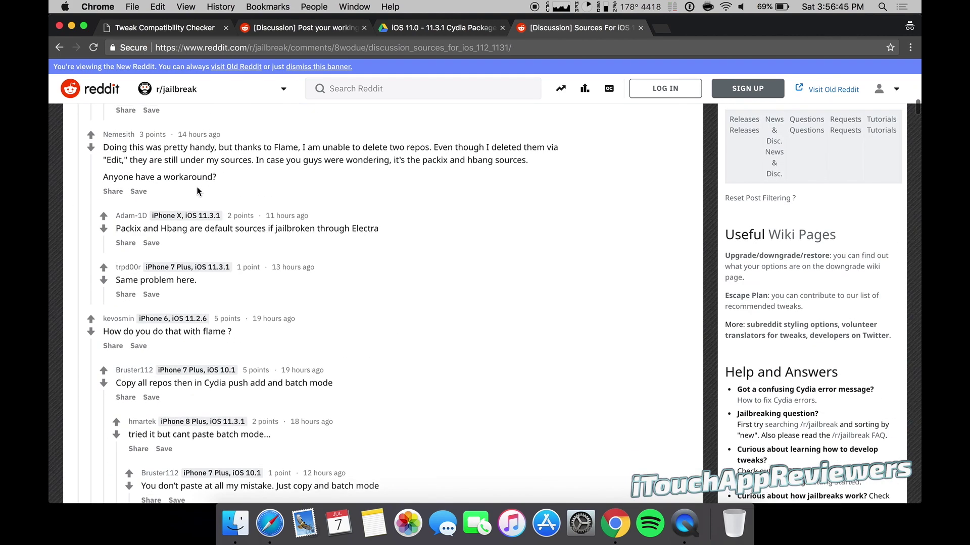
pyautogui.scroll(15, 197, 191)
pyautogui.scroll(10, 197, 191)
pyautogui.scroll(11, 197, 191)
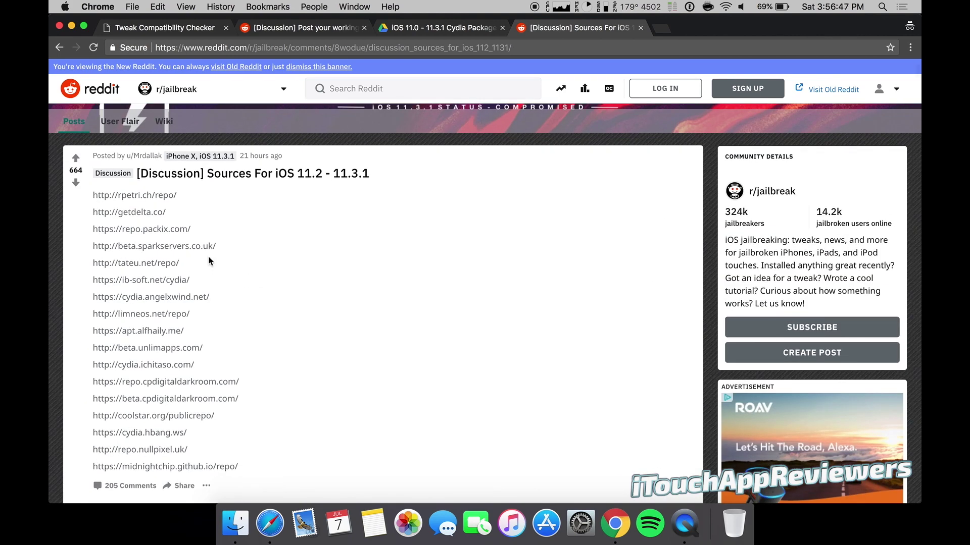